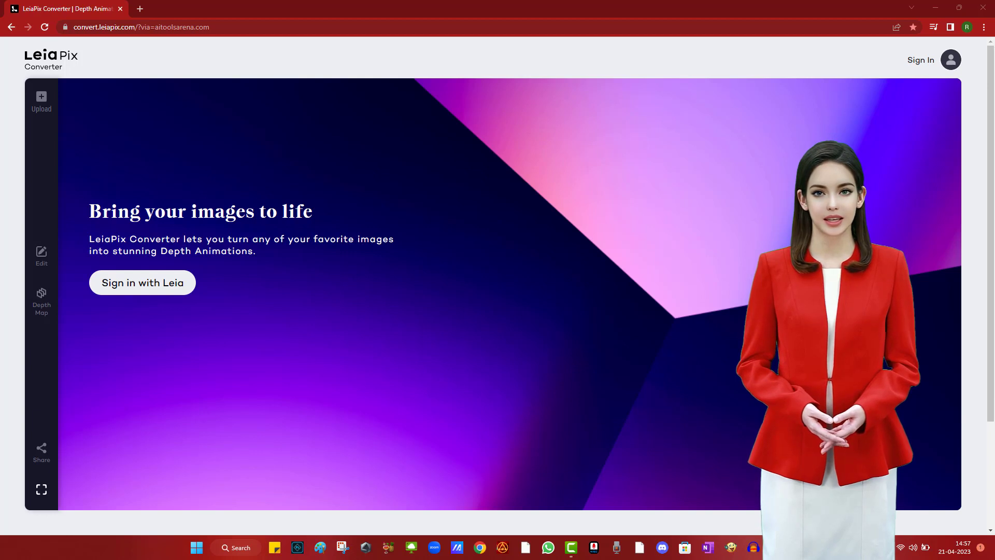
# - Sign in to LeiaPix Converter through Leia using a Google account
pyautogui.click(148, 289)
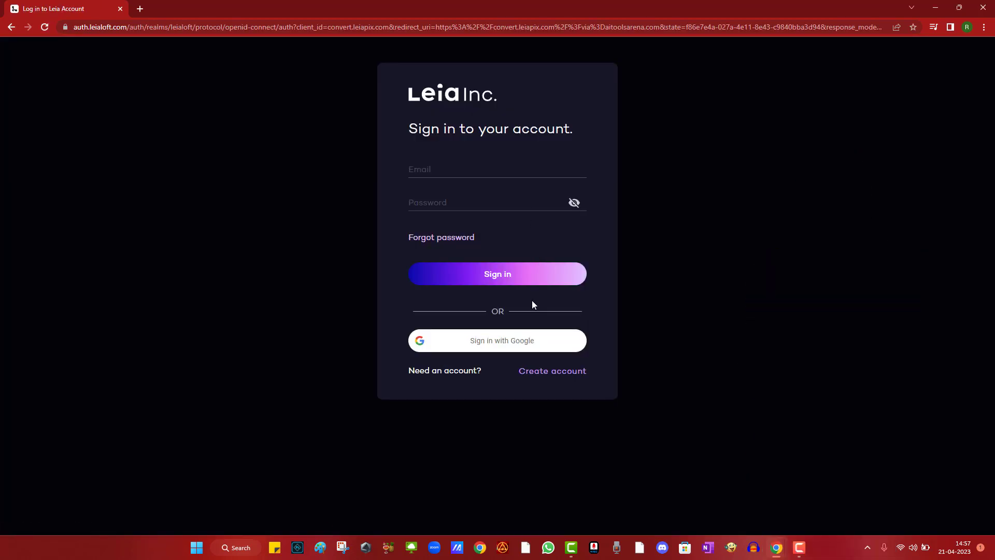
pyautogui.click(507, 348)
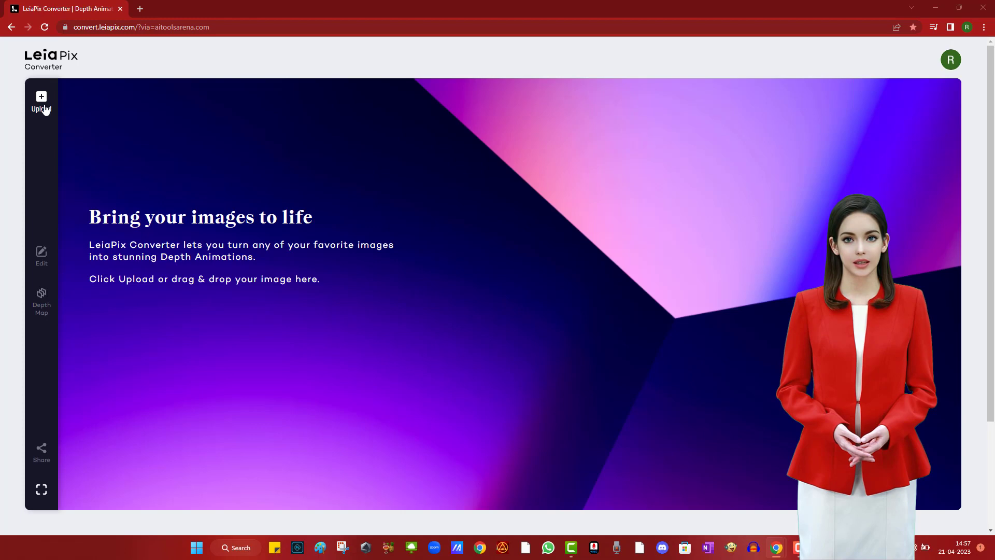
# - Upload the rainbow-haired woman's portrait from the AI Images folder
pyautogui.click(43, 104)
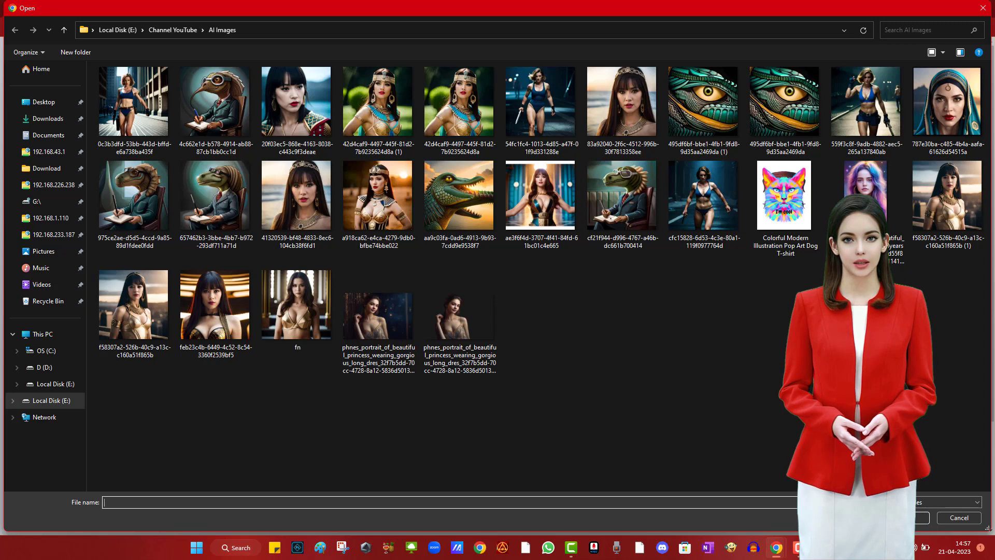
pyautogui.doubleClick(378, 317)
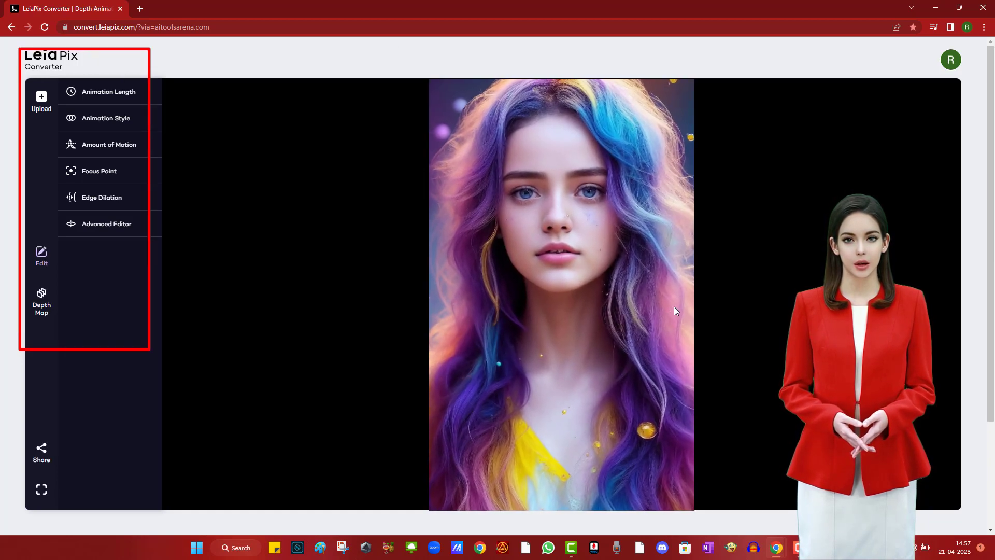
# - Save the portrait's depth animation as a 6-second MP4 and open the downloaded file
pyautogui.click(100, 95)
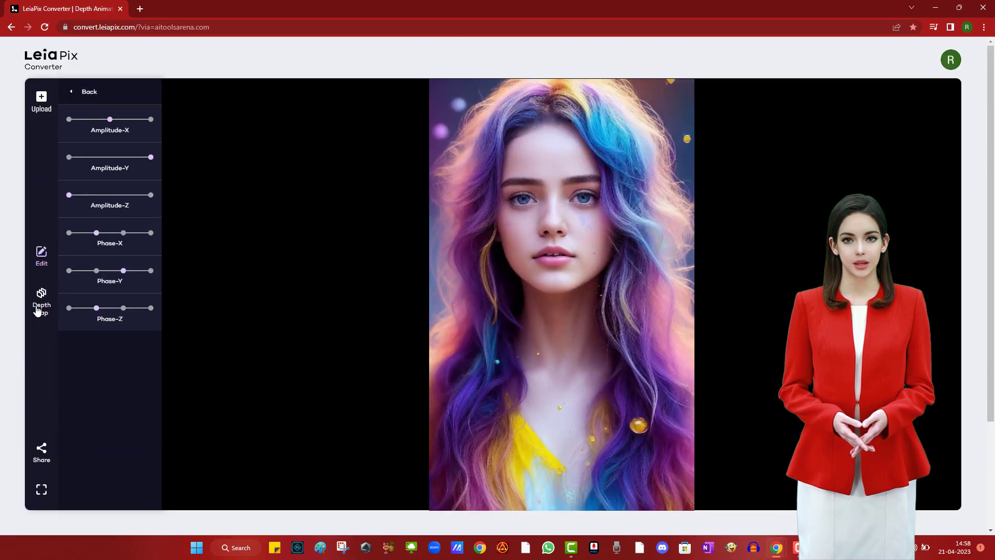
pyautogui.scroll(-3, 37, 310)
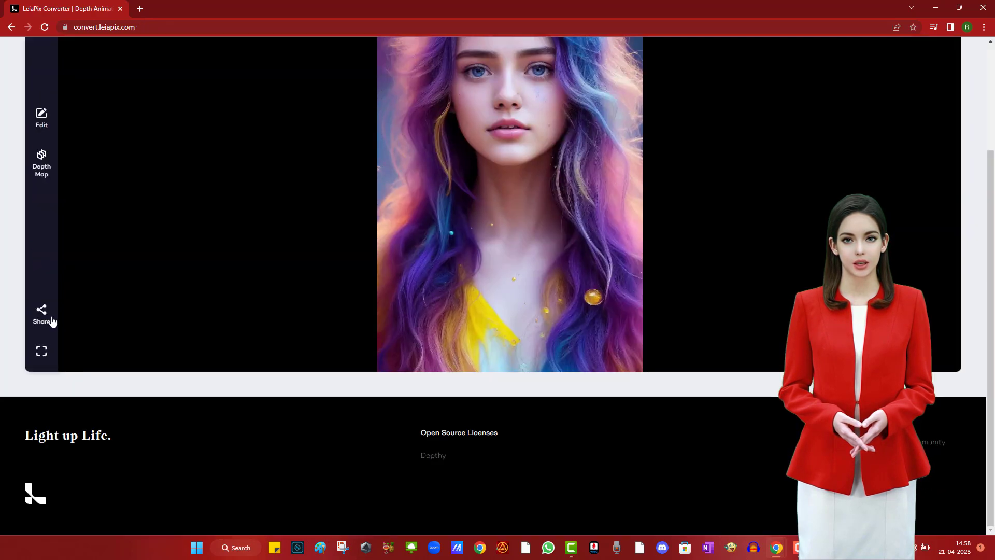
pyautogui.click(42, 317)
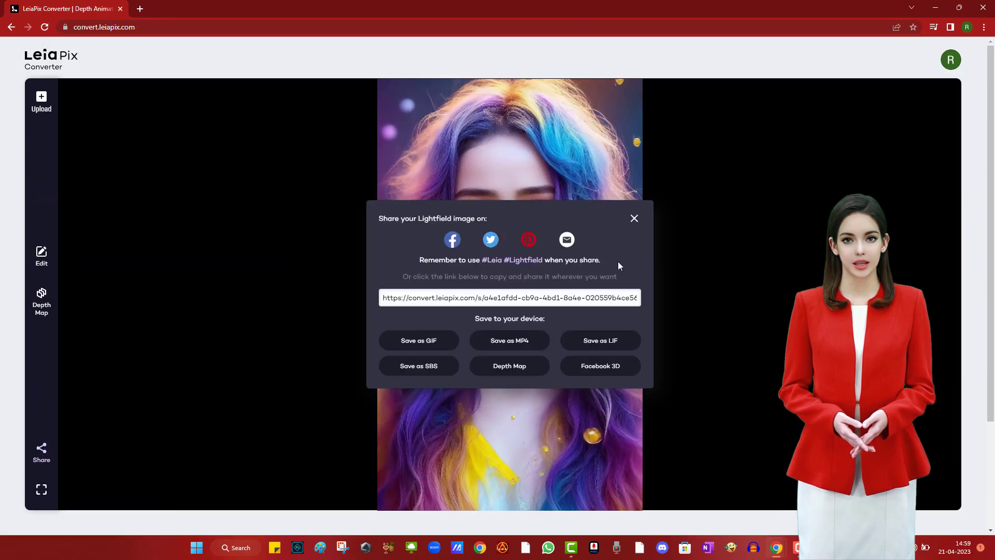
pyautogui.click(512, 344)
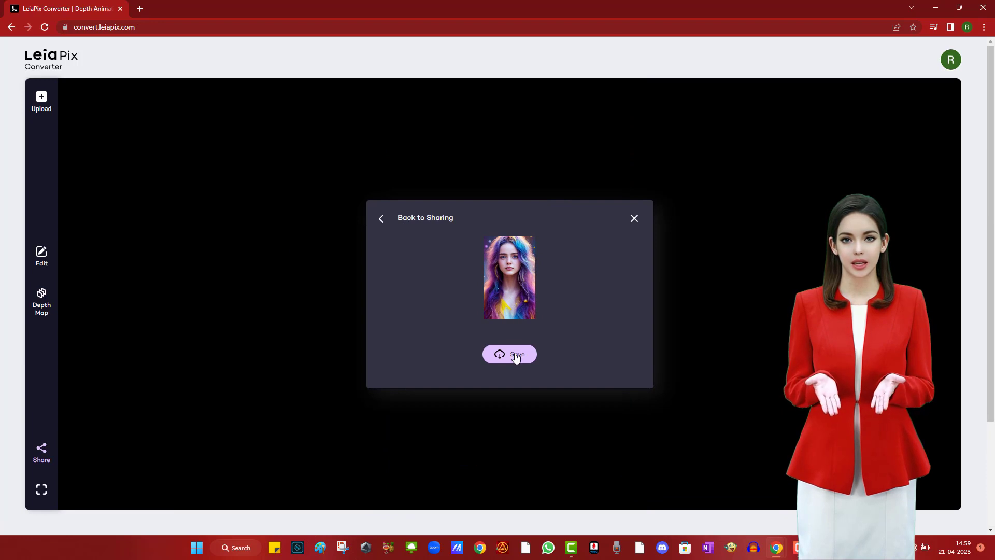
pyautogui.click(516, 356)
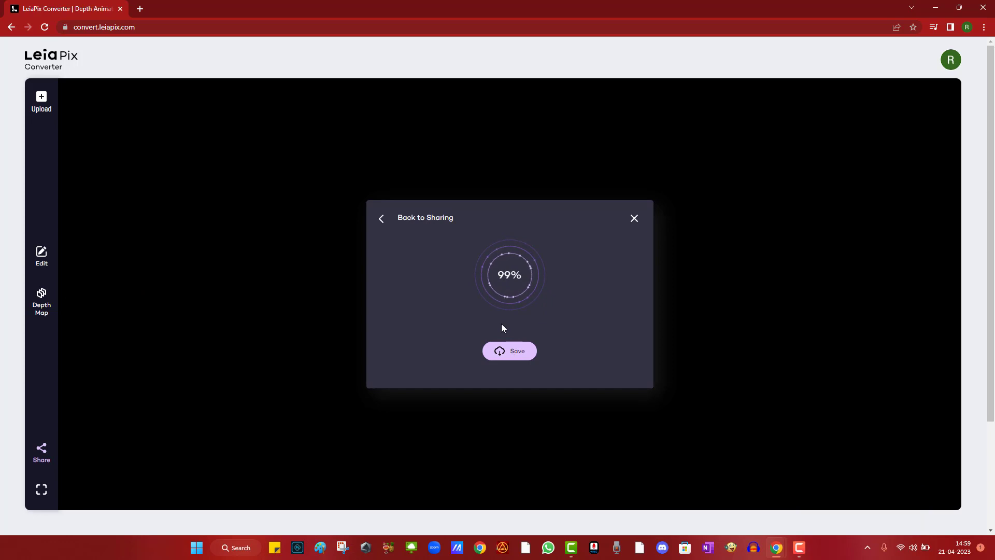
pyautogui.moveTo(798, 556)
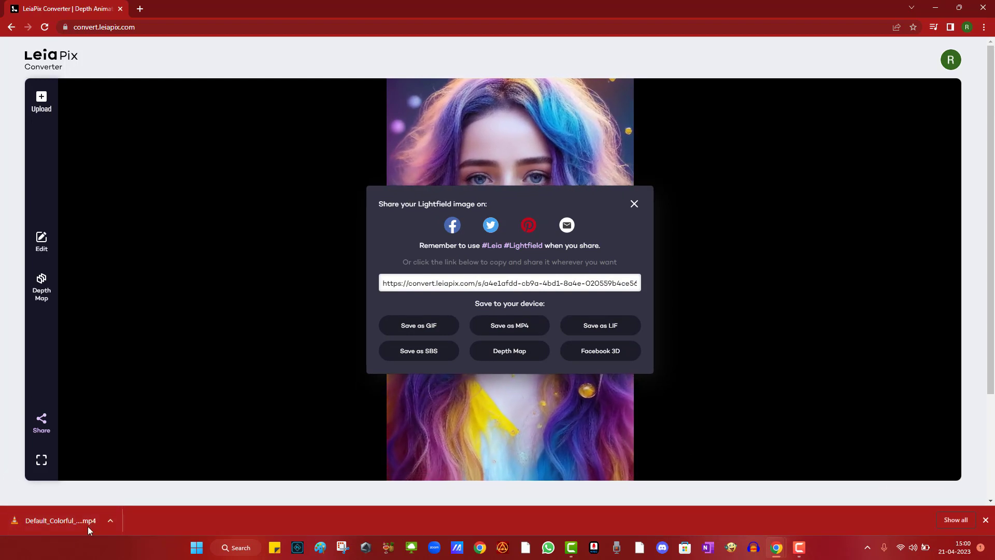
pyautogui.click(52, 521)
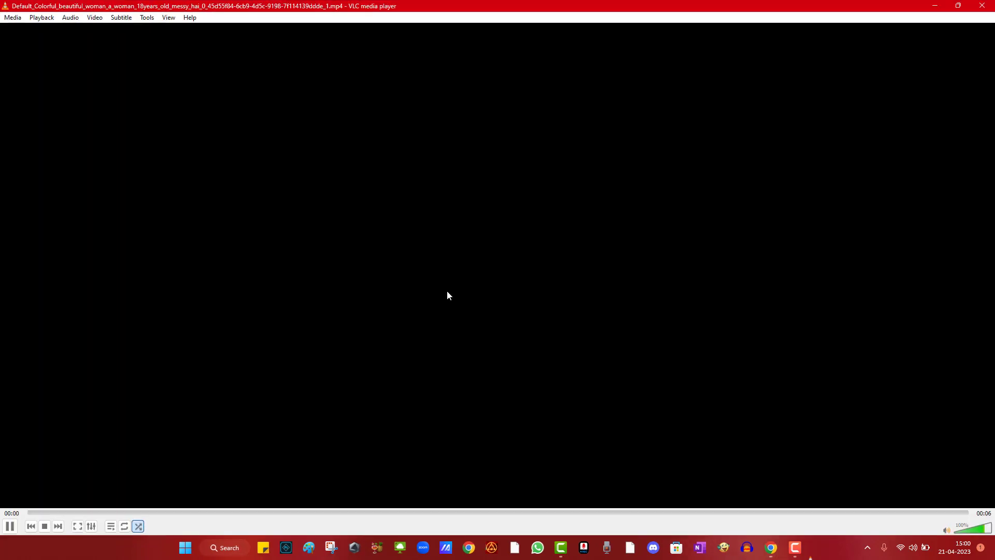
# - Play the colourful portrait animation full screen in VLC
pyautogui.doubleClick(458, 292)
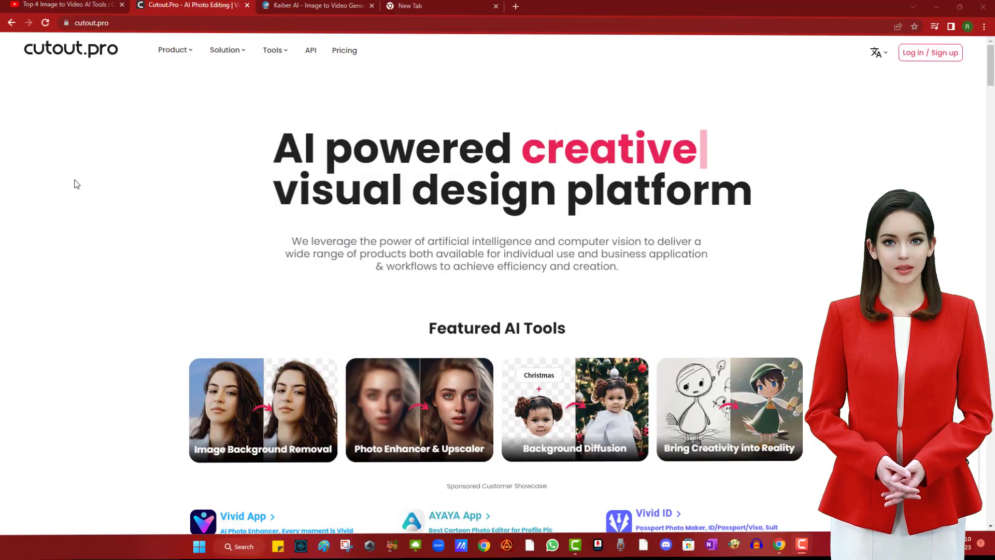
# - Upload the fn portrait from AI Images into cutout.pro's Photo Animer
pyautogui.moveTo(173, 51)
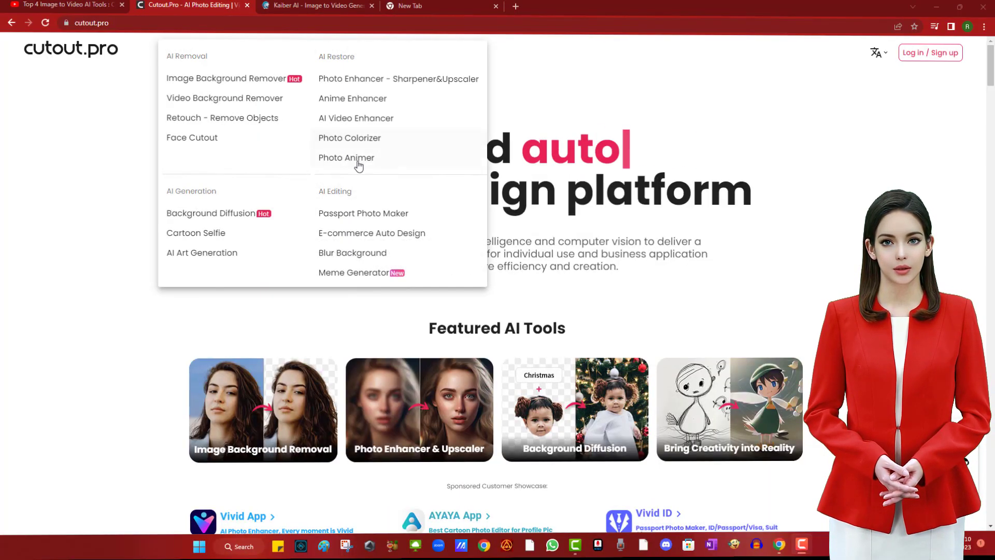
pyautogui.click(337, 158)
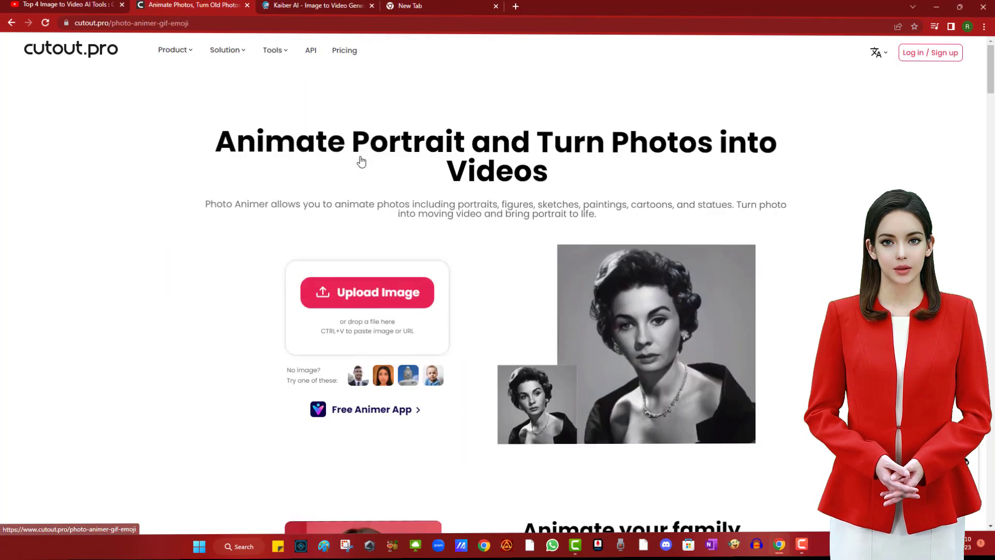
pyautogui.click(384, 291)
pyautogui.doubleClick(304, 297)
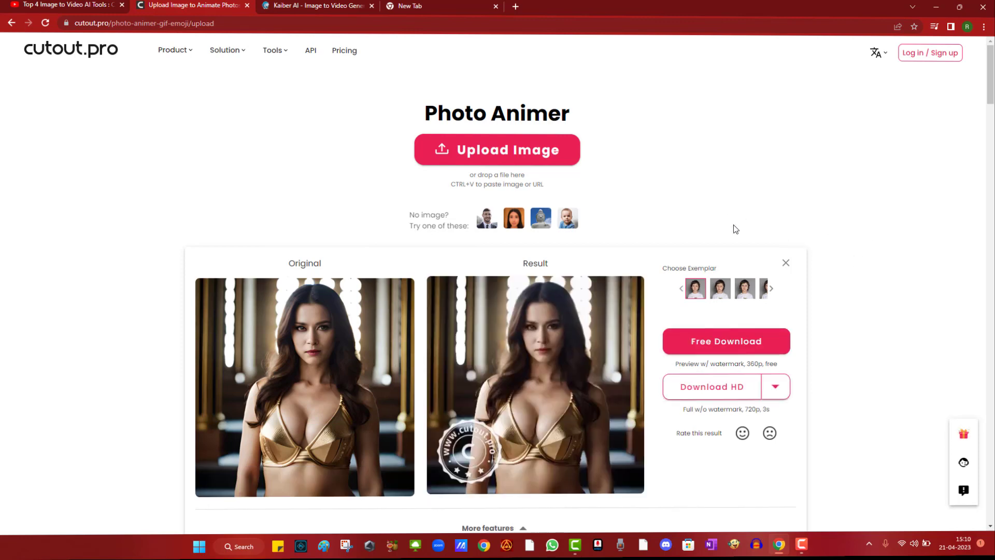
pyautogui.click(717, 292)
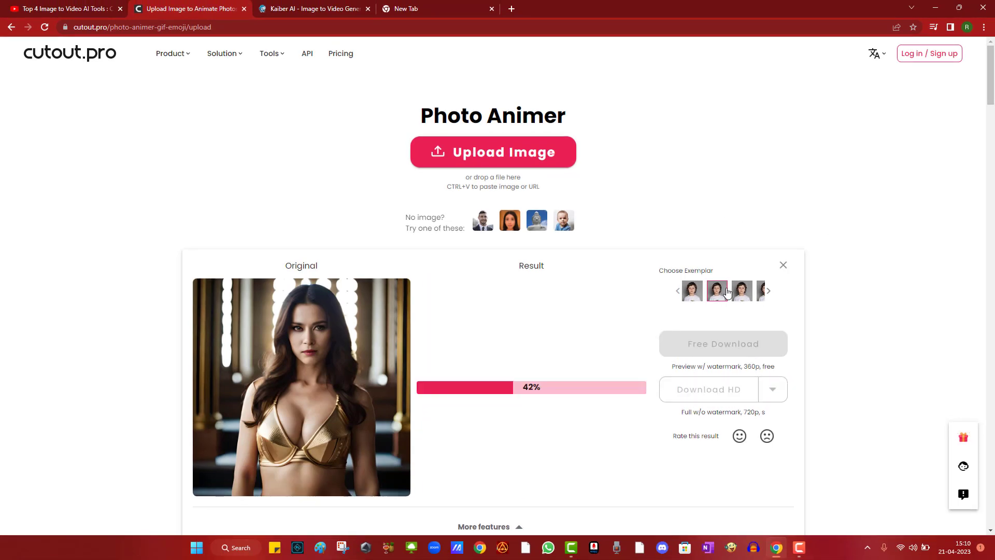
pyautogui.scroll(-3, 782, 229)
pyautogui.scroll(1, 783, 228)
pyautogui.click(742, 187)
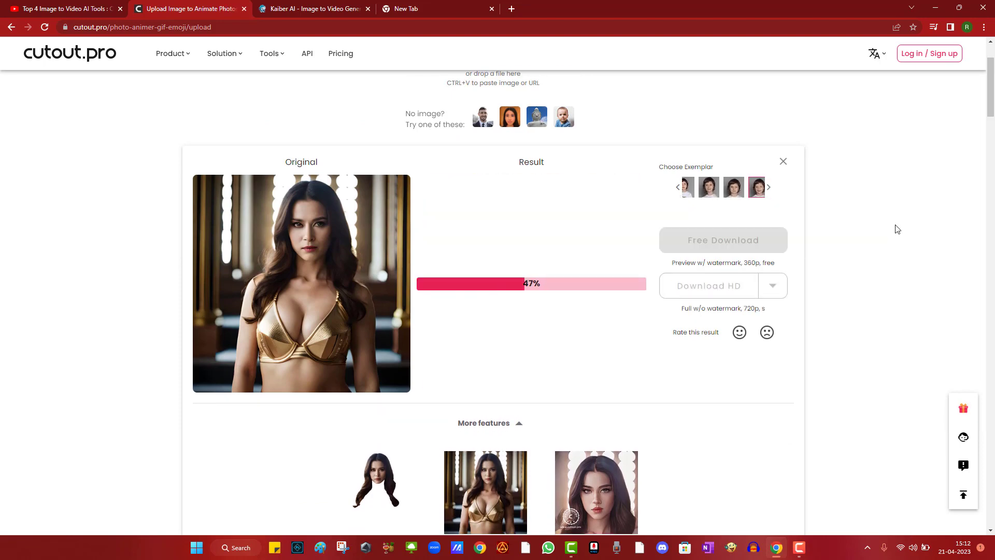
pyautogui.click(704, 247)
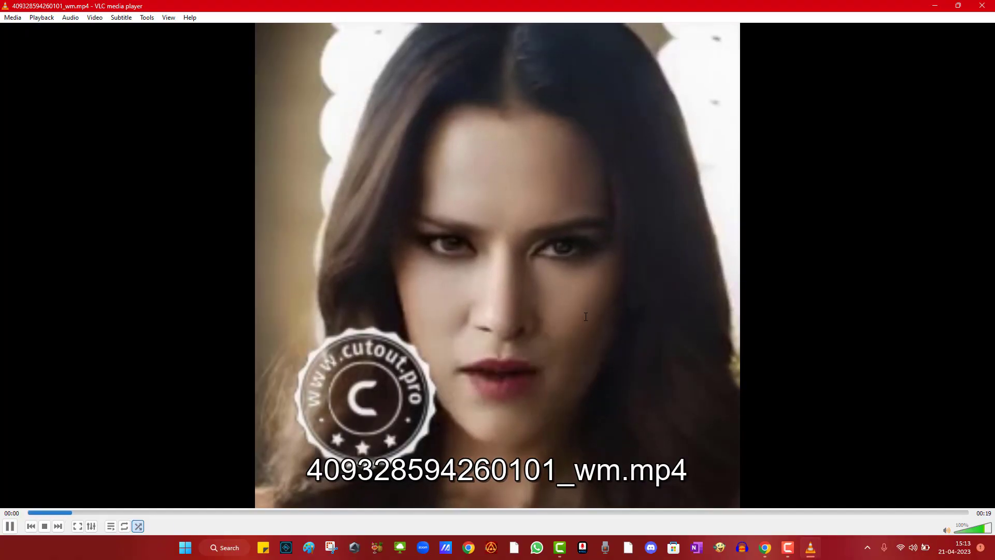
# - Close the cutout.pro clip in VLC and return to Kaiber's empty My Videos page
pyautogui.click(991, 9)
pyautogui.scroll(4, 689, 216)
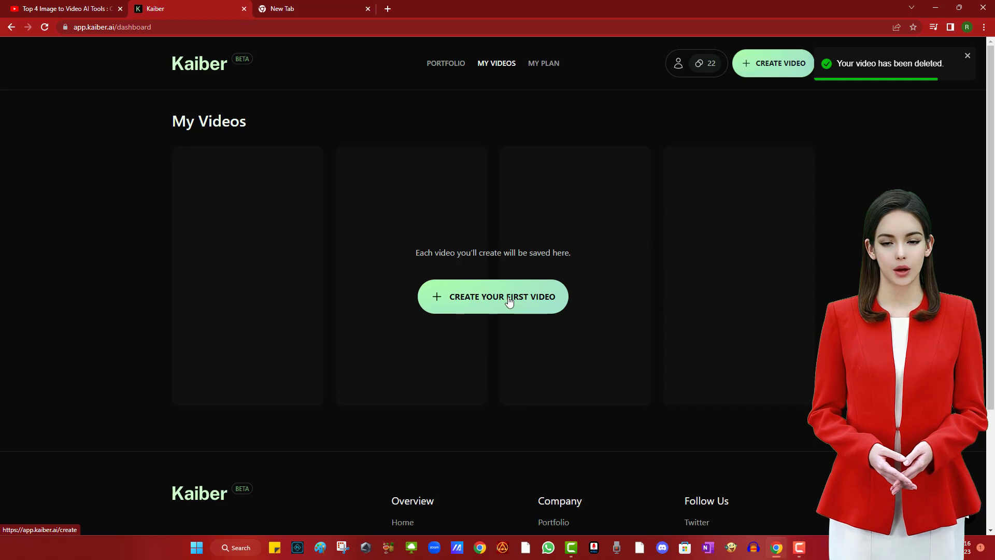
# - Start a new Kaiber video beginning with the running-woman image from AI Images
pyautogui.click(510, 302)
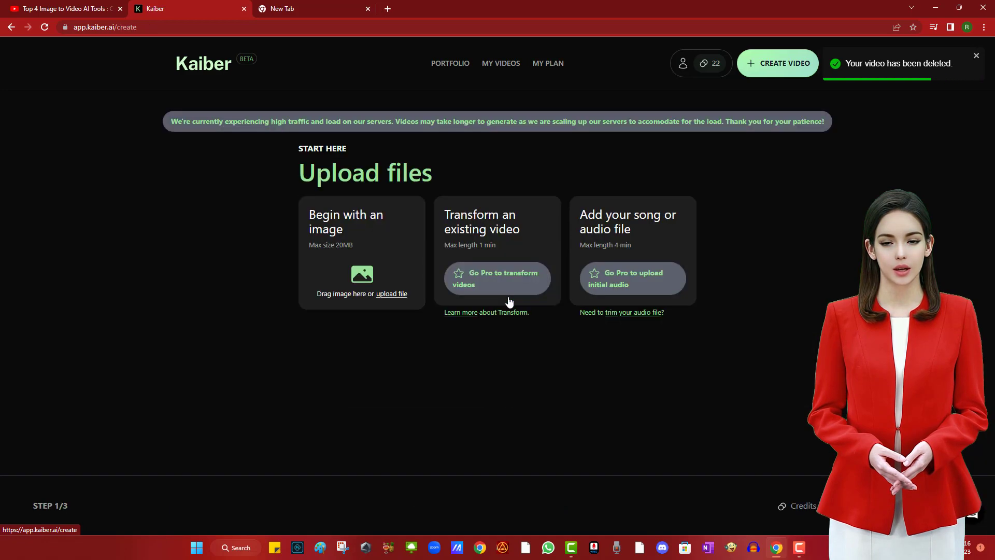
pyautogui.click(354, 230)
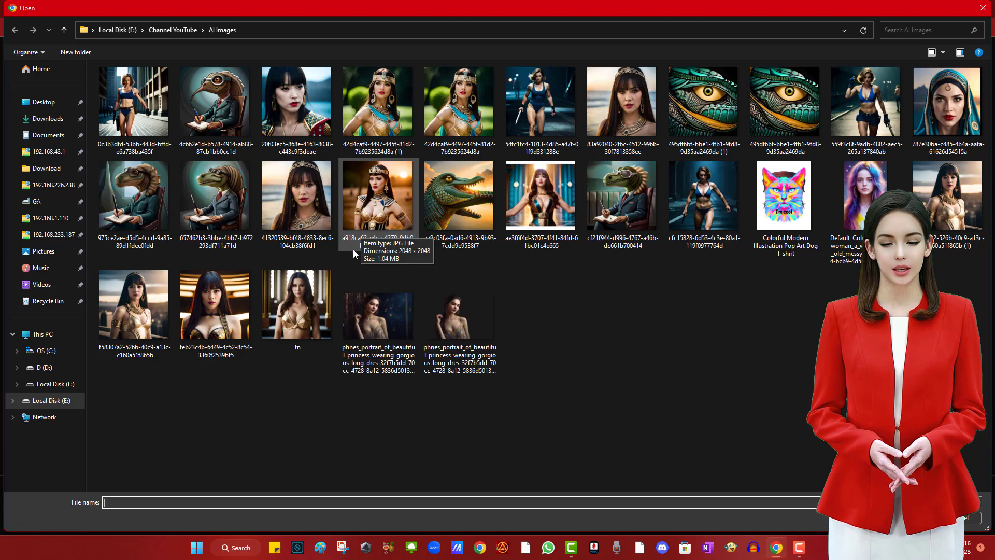
pyautogui.doubleClick(531, 124)
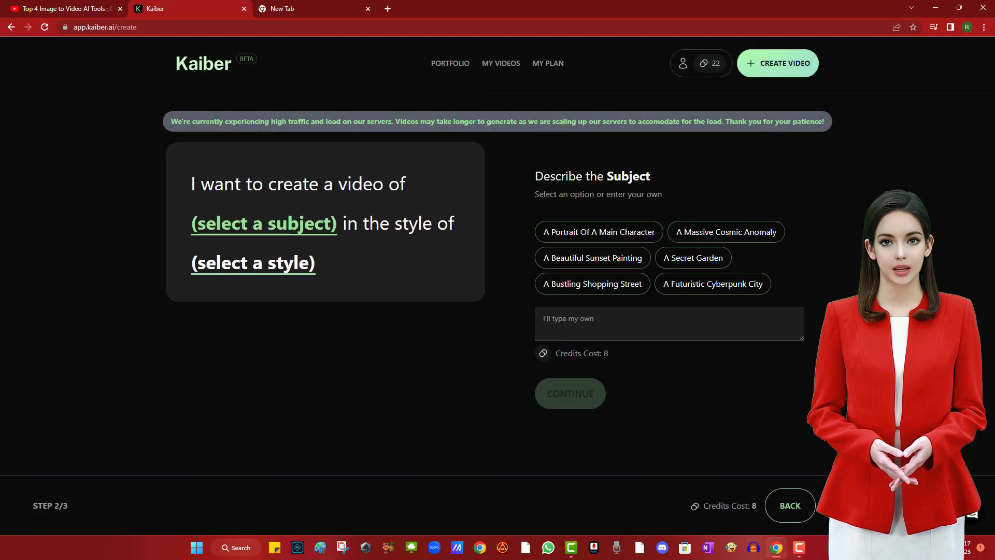
# - Choose 'A Portrait Of A Main Character', Cinematic style, 10 s duration and Evolve 1
pyautogui.click(615, 236)
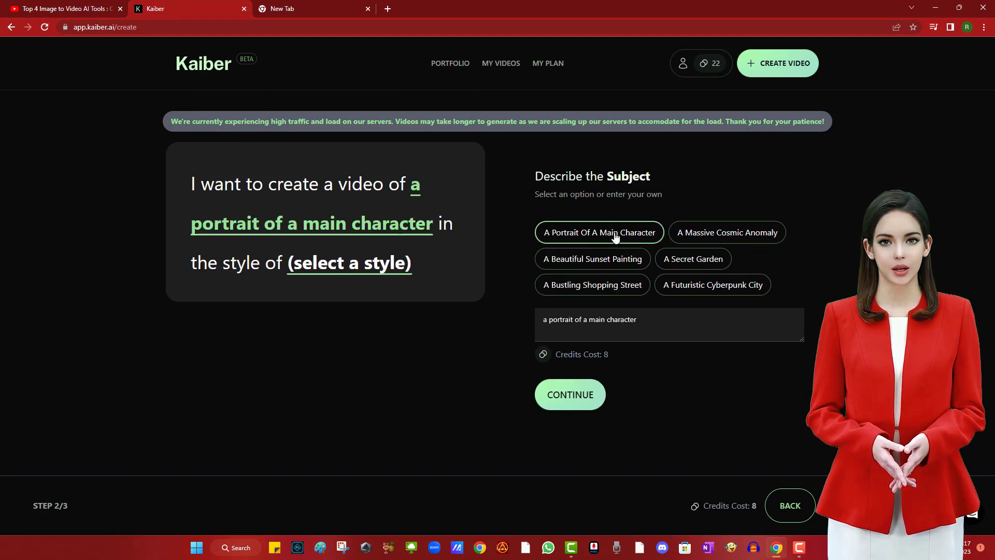
pyautogui.click(571, 397)
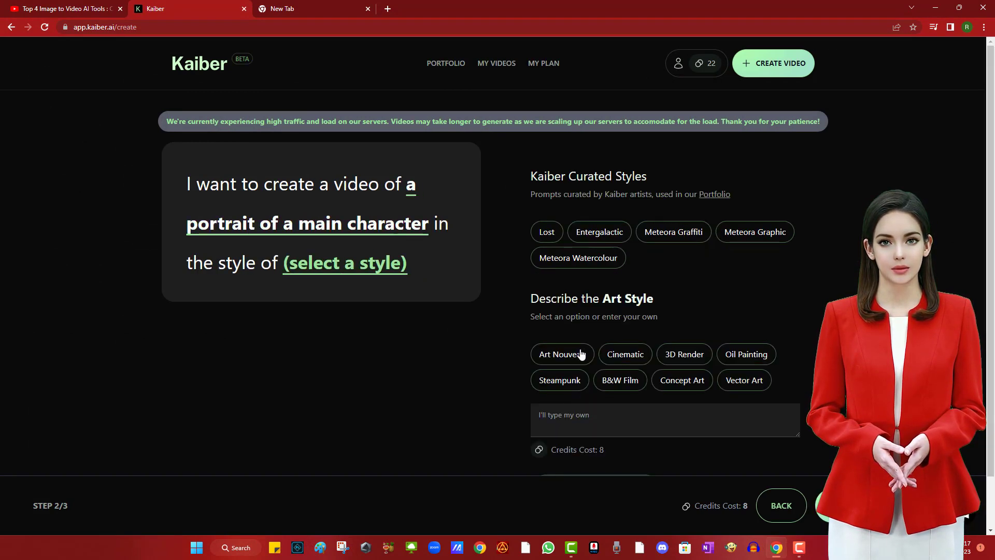
pyautogui.scroll(-2, 581, 354)
pyautogui.click(625, 300)
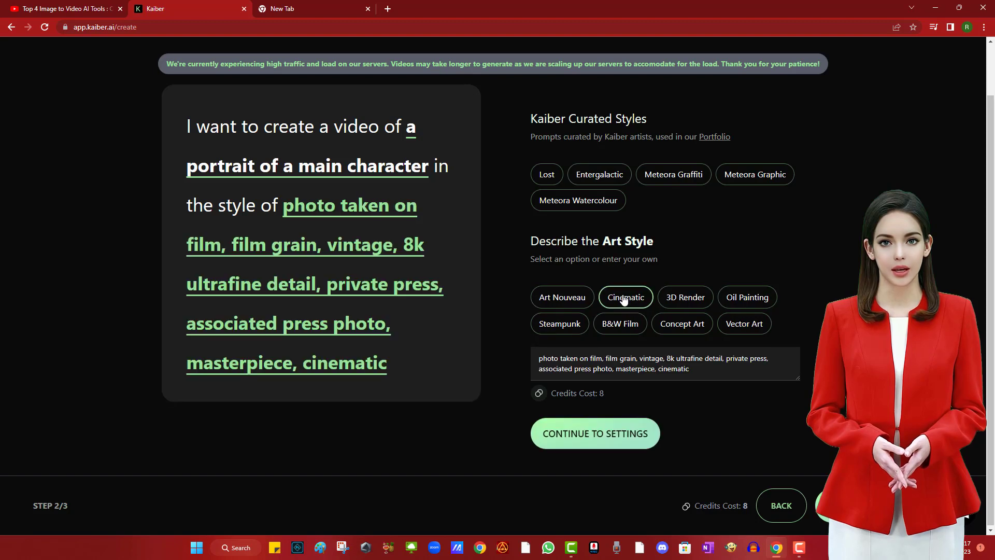
pyautogui.click(628, 439)
pyautogui.moveTo(568, 217); pyautogui.dragTo(658, 217)
pyautogui.moveTo(400, 392); pyautogui.dragTo(338, 392)
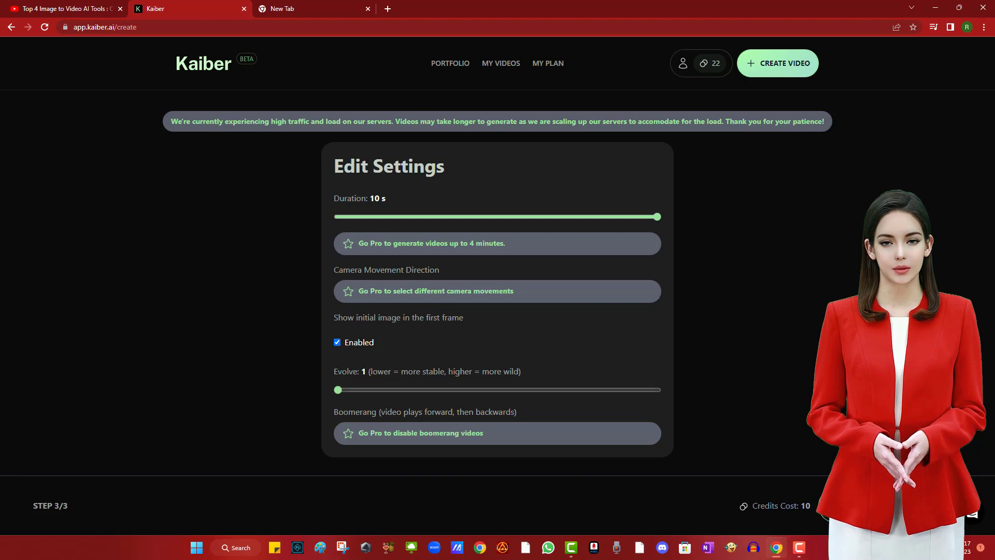
# - Generate the 10-second cinematic portrait video for 10 credits
pyautogui.click(881, 506)
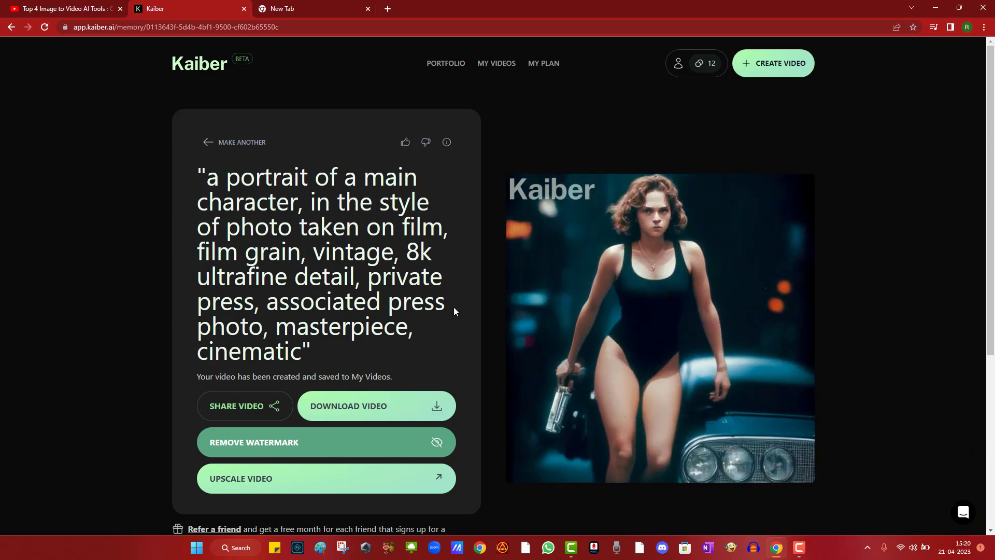
# - Download the finished 10-second Kaiber clip and play it back full screen
pyautogui.click(382, 415)
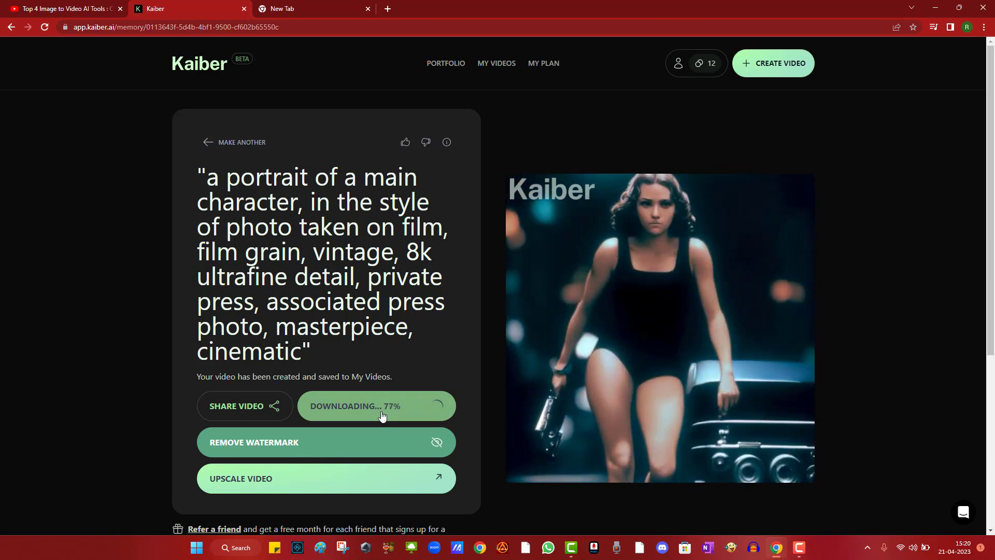
pyautogui.click(64, 519)
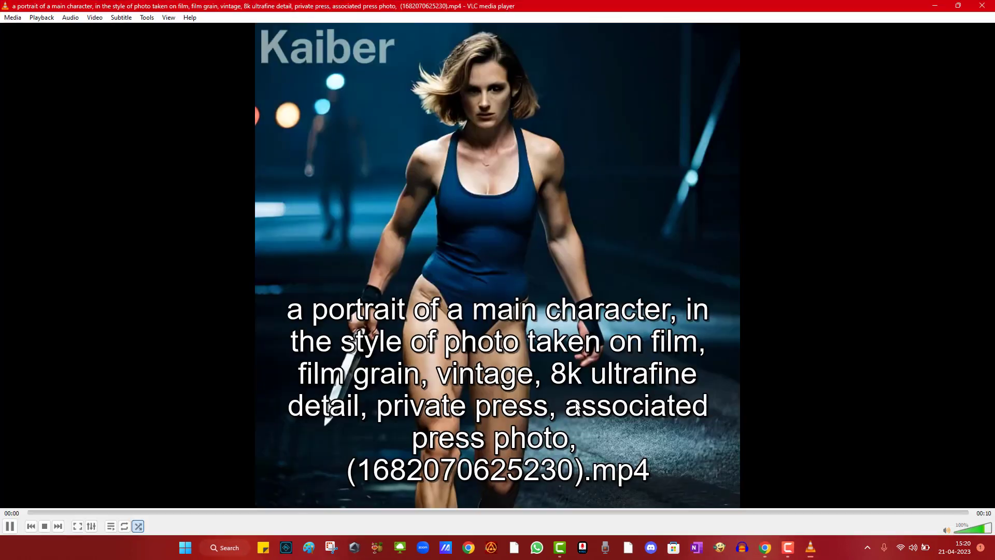
pyautogui.doubleClick(574, 402)
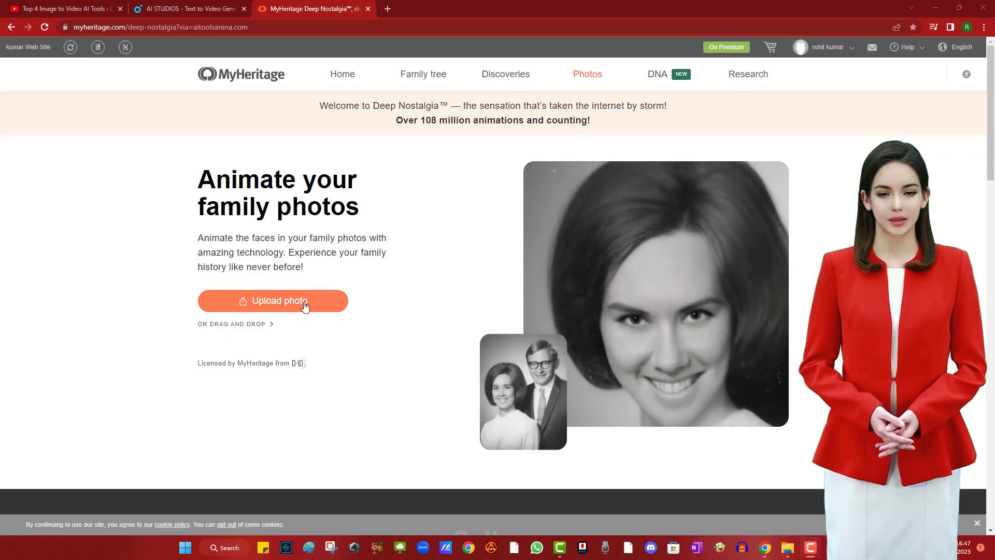
# - Animate the 20f03ec5 portrait of the woman with black bangs and download the Enhanced-Animated MP4
pyautogui.click(304, 304)
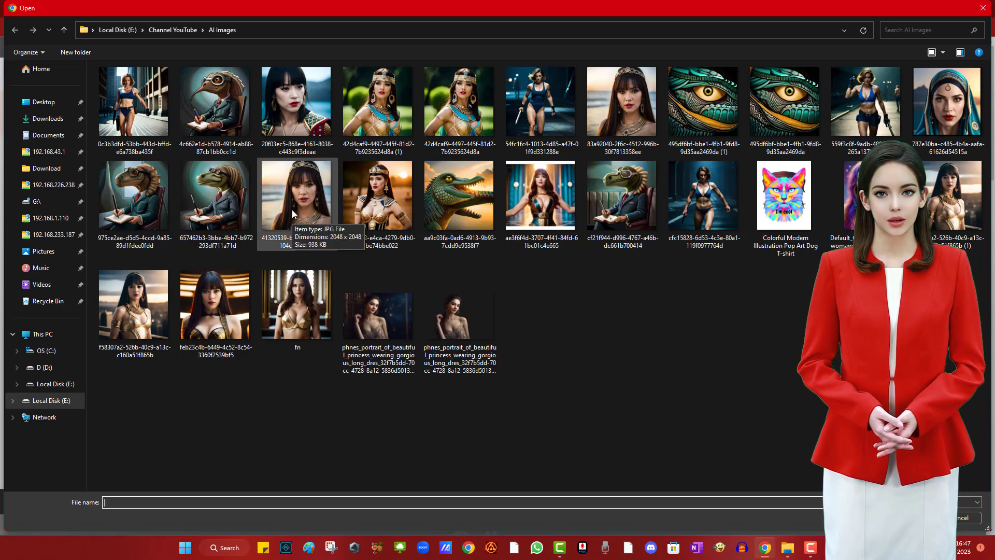
pyautogui.doubleClick(298, 110)
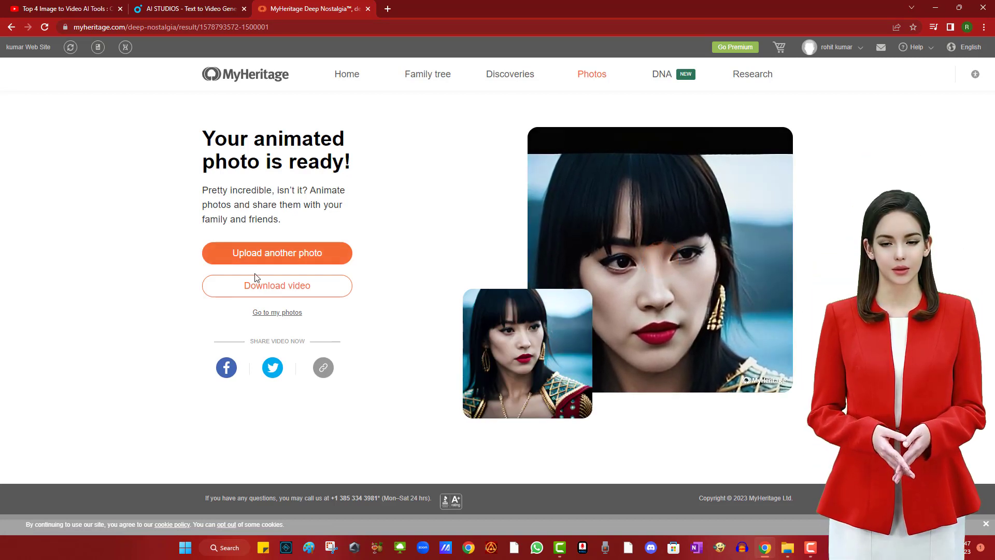
pyautogui.click(285, 287)
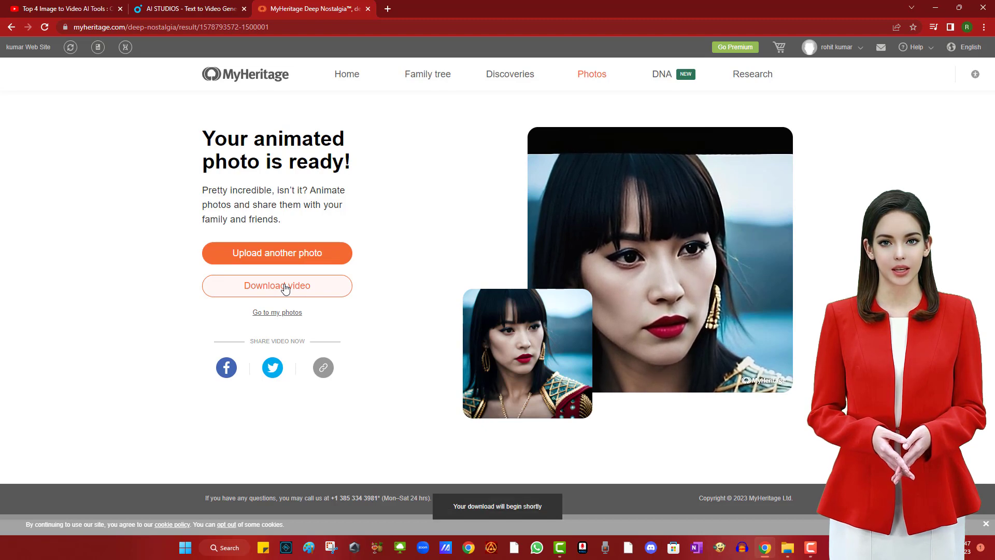
# - Play the downloaded animation in VLC full screen, then return to a normal window
pyautogui.click(59, 521)
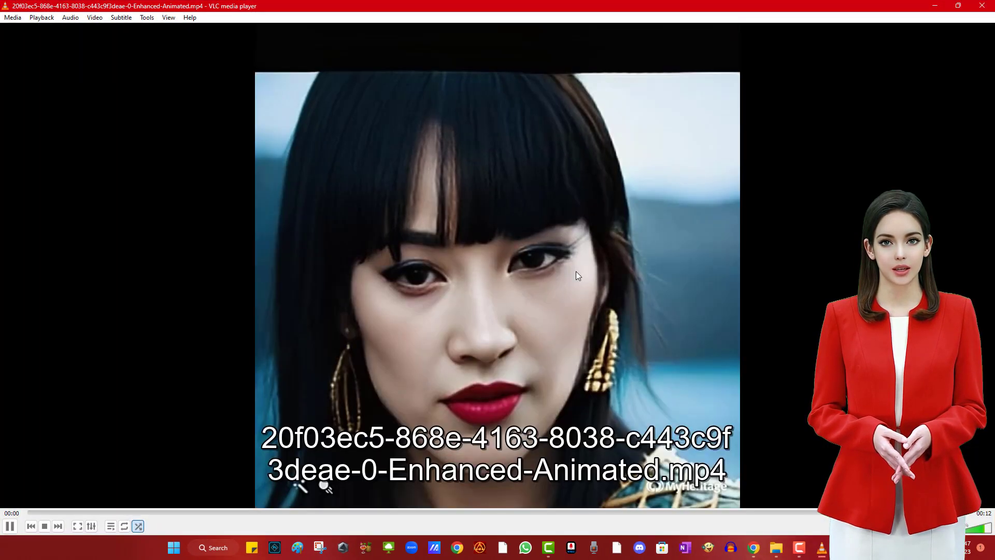
pyautogui.doubleClick(578, 274)
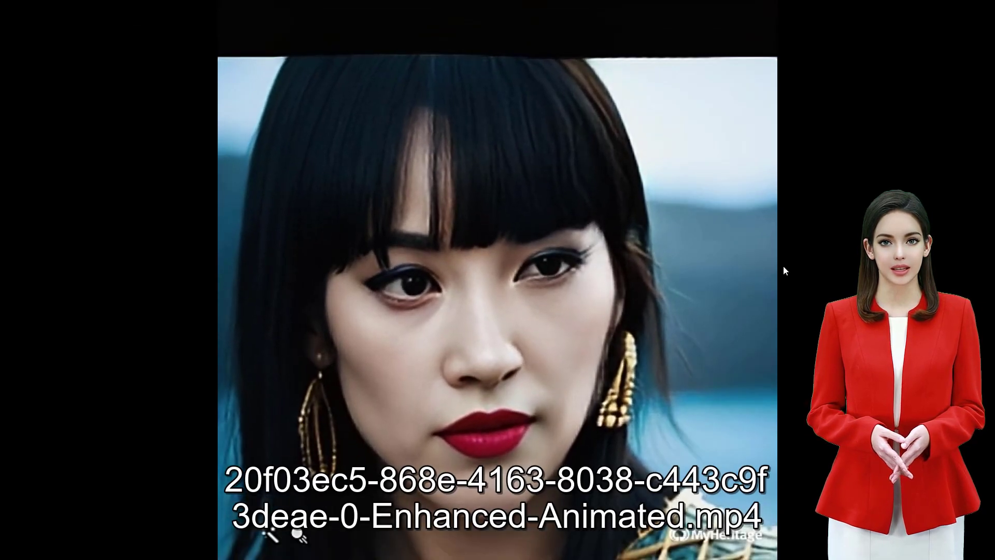
pyautogui.doubleClick(783, 270)
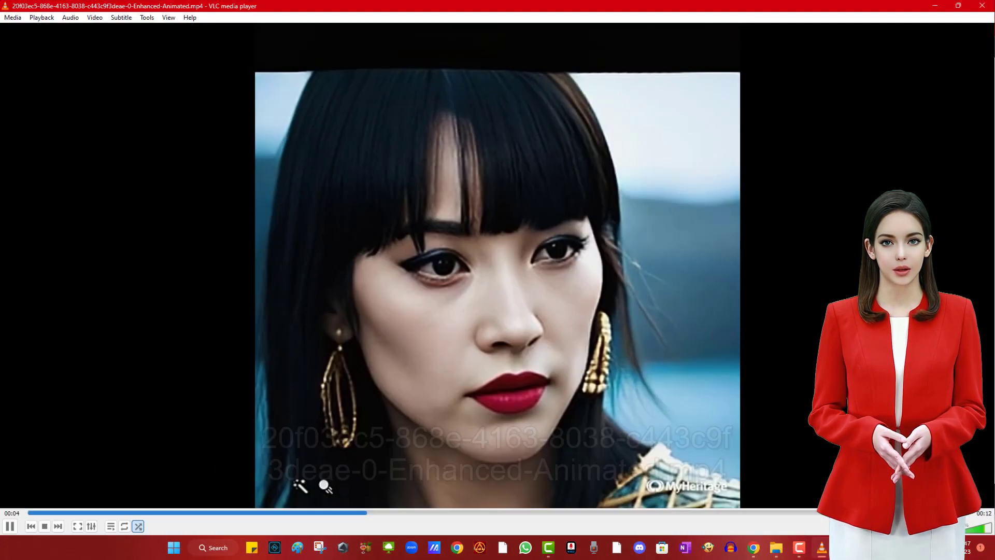